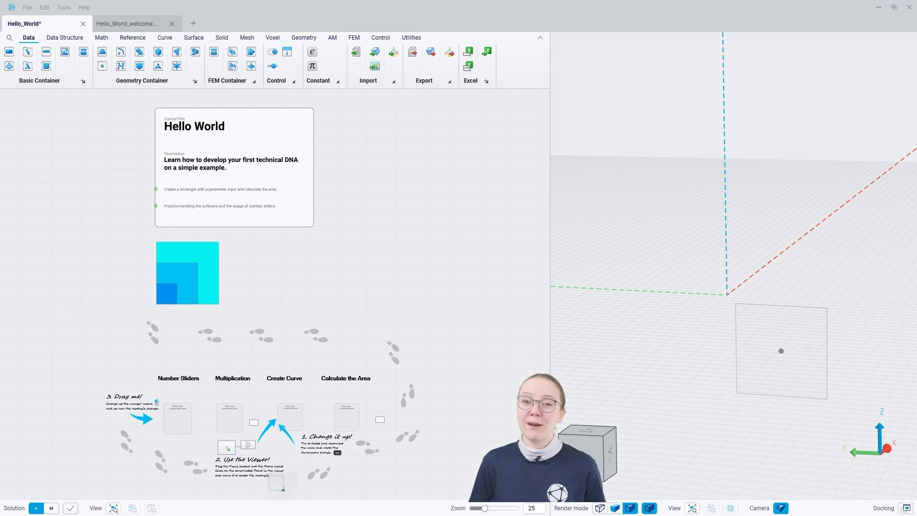
# Step: Add a number slider with the value 8 to the Number Sliders placeholder
pyautogui.scroll(2, 147, 472)
pyautogui.scroll(3, 147, 472)
pyautogui.moveTo(145, 429); pyautogui.dragTo(185, 347, button='right')
pyautogui.scroll(2, 210, 337)
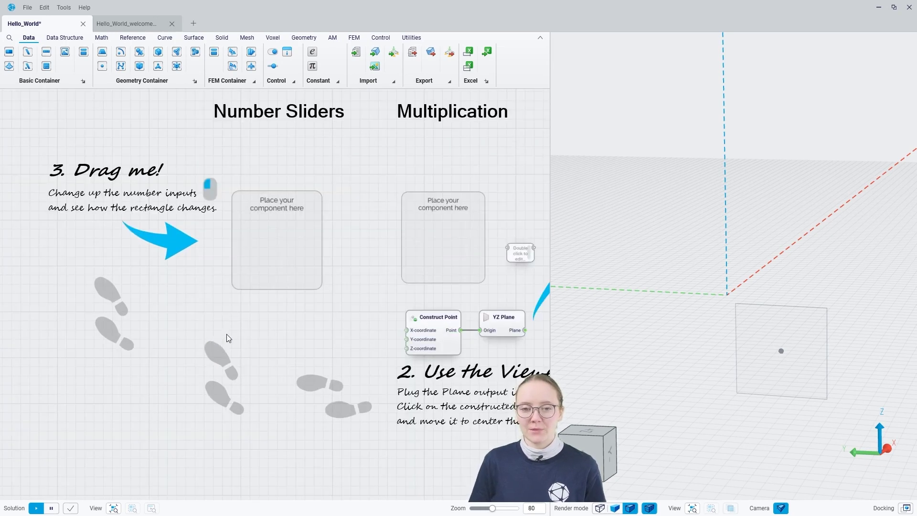
pyautogui.doubleClick(276, 227)
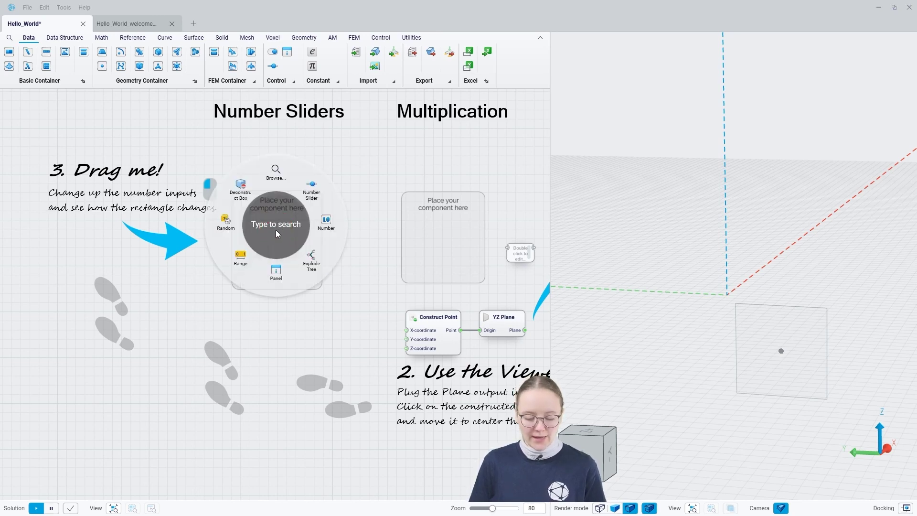
pyautogui.write('8')
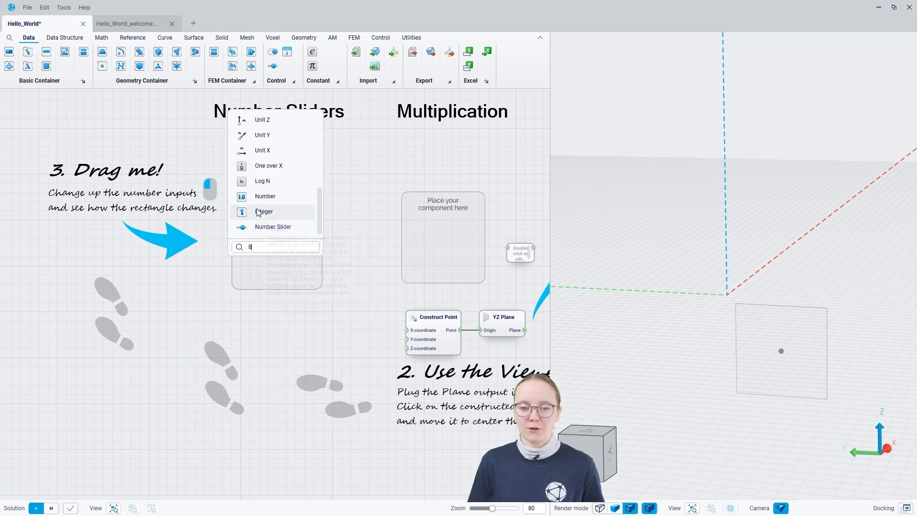
pyautogui.click(273, 227)
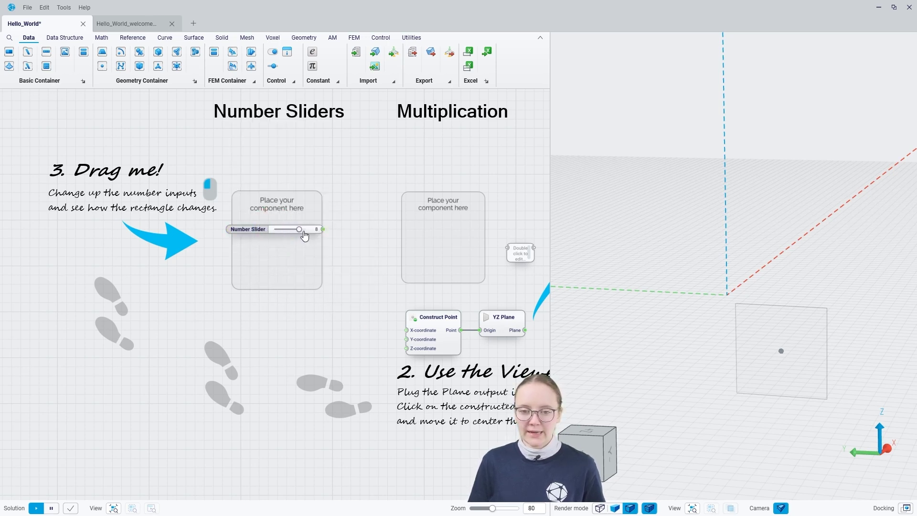
pyautogui.moveTo(302, 230)
pyautogui.mouseDown()
pyautogui.moveTo(293, 232)
pyautogui.moveTo(302, 239)
pyautogui.mouseUp()
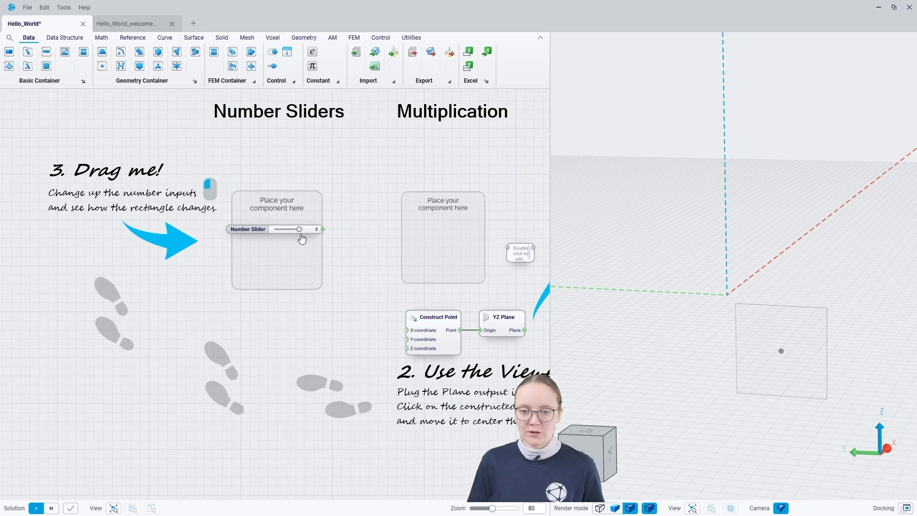
# Step: Add a second number slider with the value 2 below the first one
pyautogui.rightClick(274, 267)
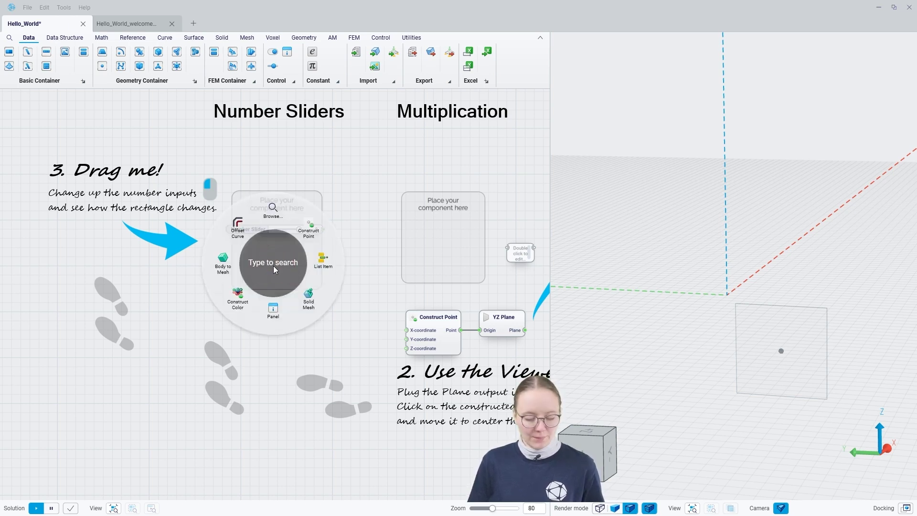
pyautogui.write('2')
pyautogui.click(274, 266)
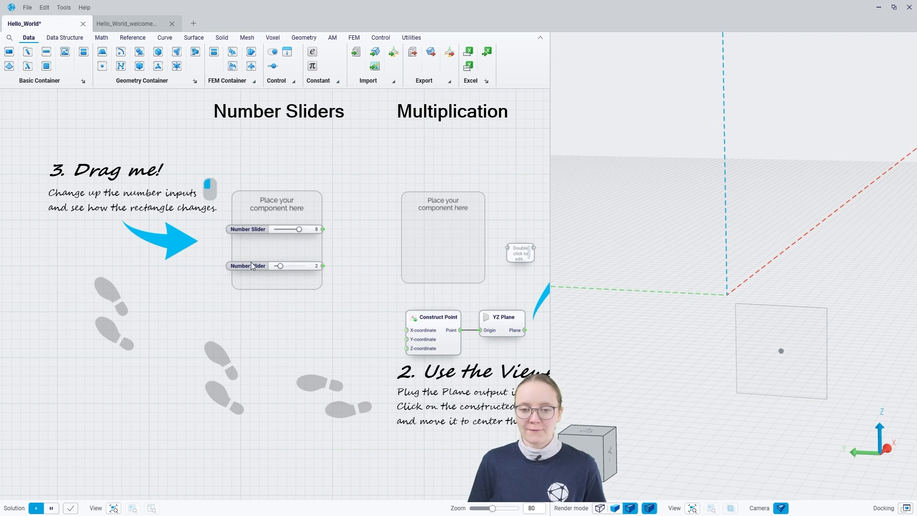
# Step: Add a Multiplication component fed by the two sliders as Item A and Item B, and connect its Result to the neighbouring panel
pyautogui.moveTo(366, 253); pyautogui.dragTo(243, 249)
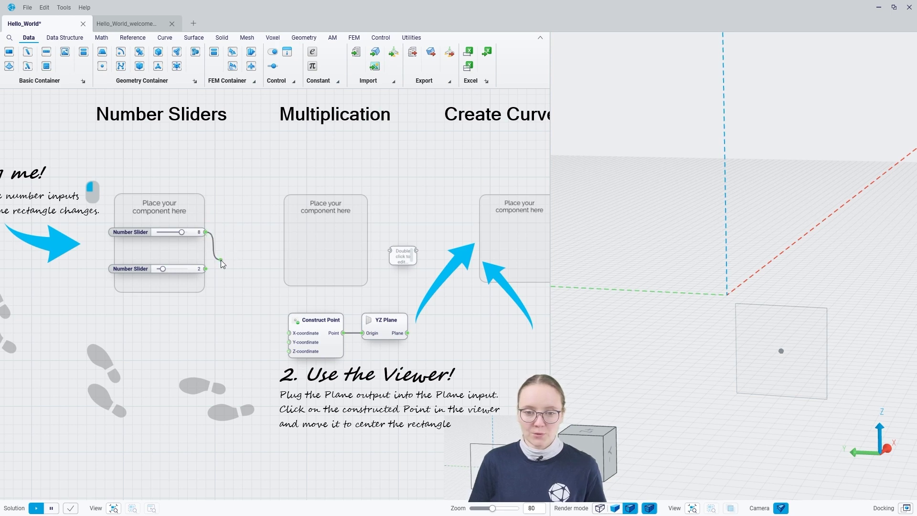
pyautogui.moveTo(280, 253); pyautogui.dragTo(295, 248)
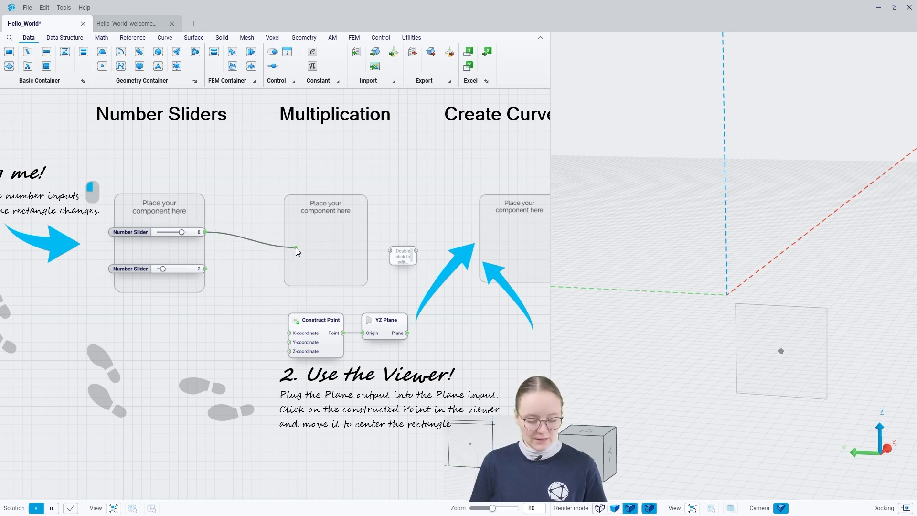
pyautogui.press('alt')
pyautogui.moveTo(296, 248); pyautogui.dragTo(296, 247)
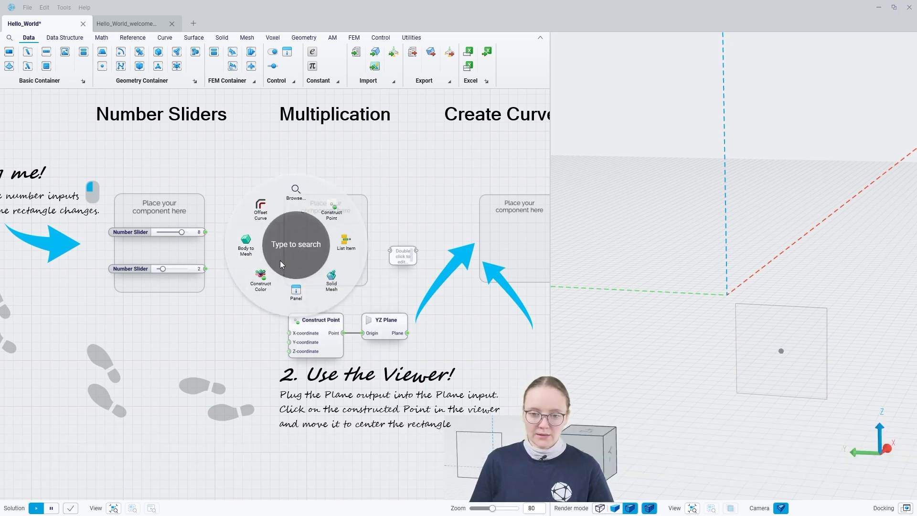
pyautogui.write('mul')
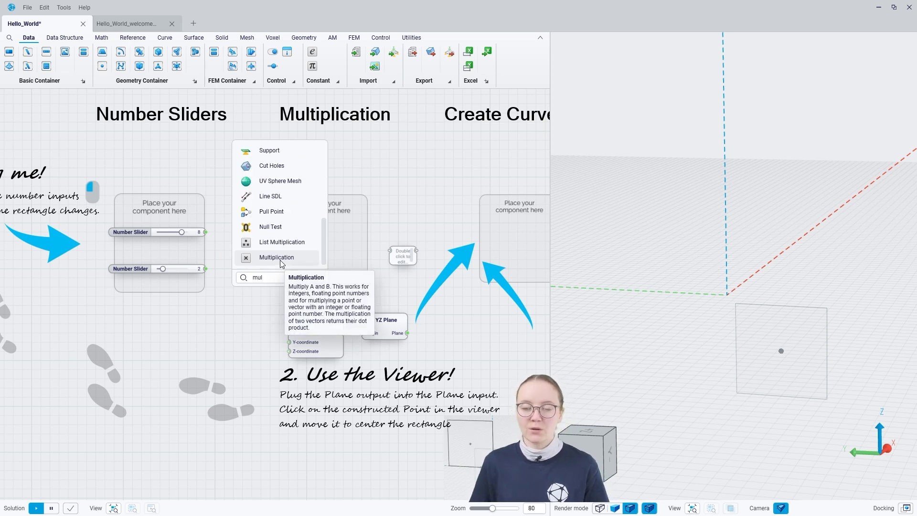
pyautogui.click(281, 260)
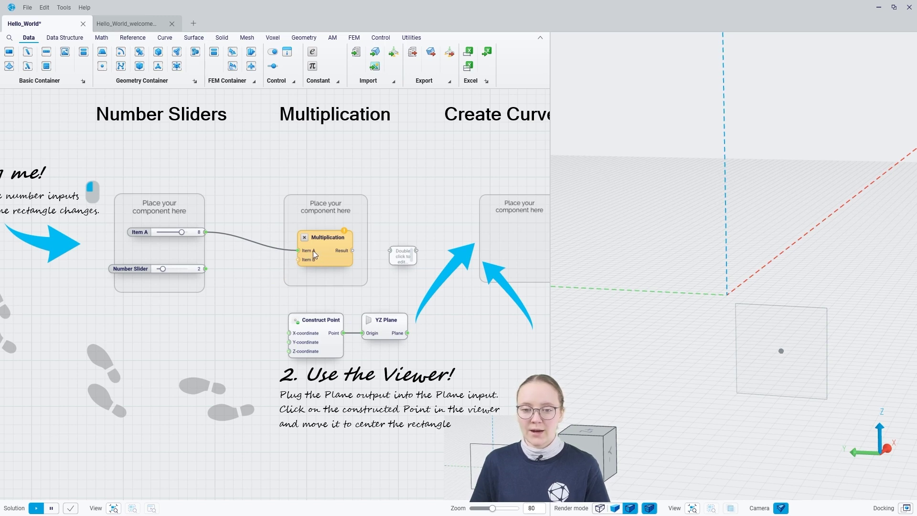
pyautogui.moveTo(205, 269); pyautogui.dragTo(296, 261)
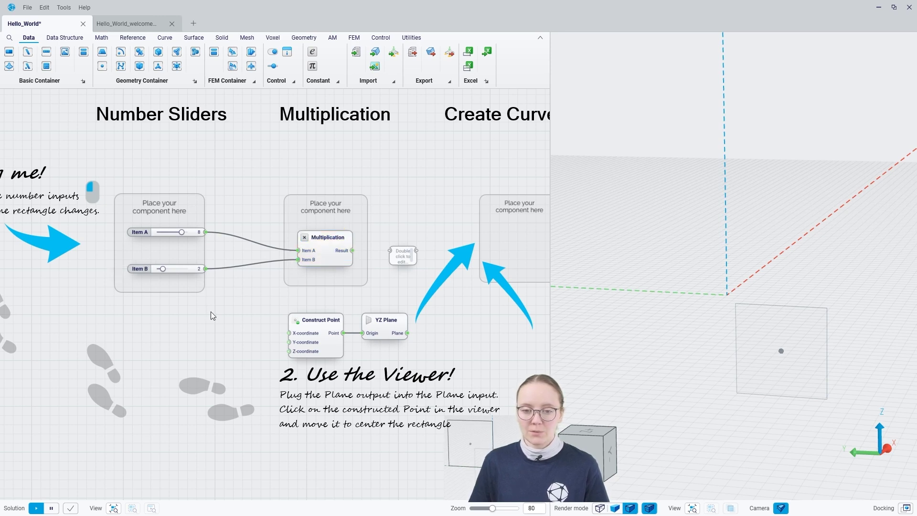
pyautogui.moveTo(352, 251); pyautogui.dragTo(390, 251)
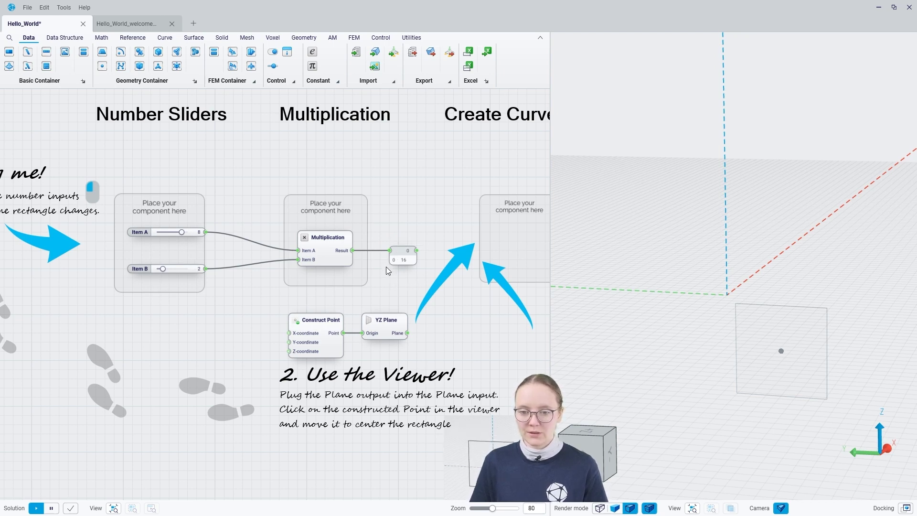
# Step: Add a Rectangle component and wire the product to its U-interval and V-interval and the YZ Plane output to its Plane input
pyautogui.moveTo(411, 276); pyautogui.dragTo(218, 281, button='right')
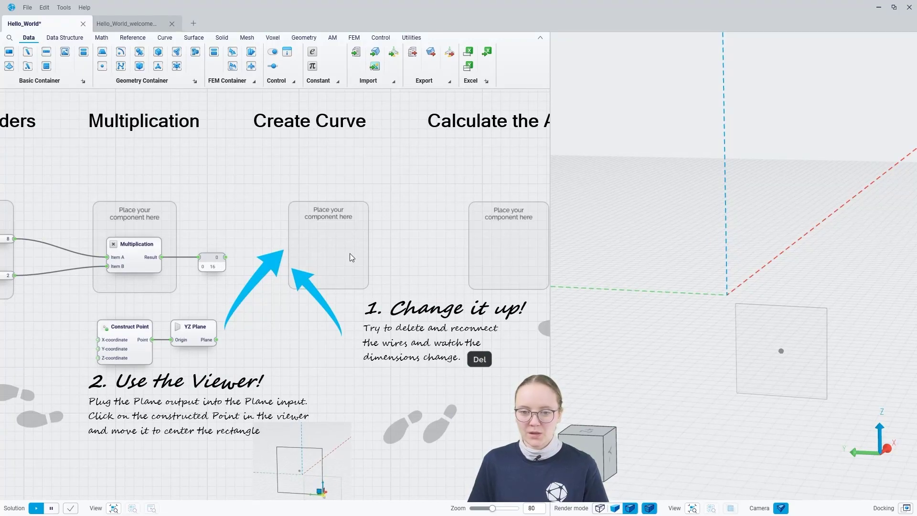
pyautogui.rightClick(335, 252)
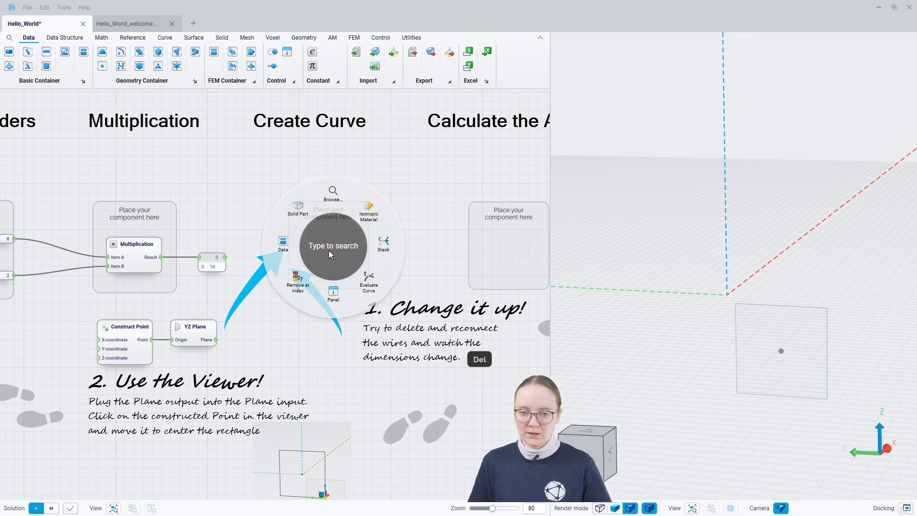
pyautogui.write('rec')
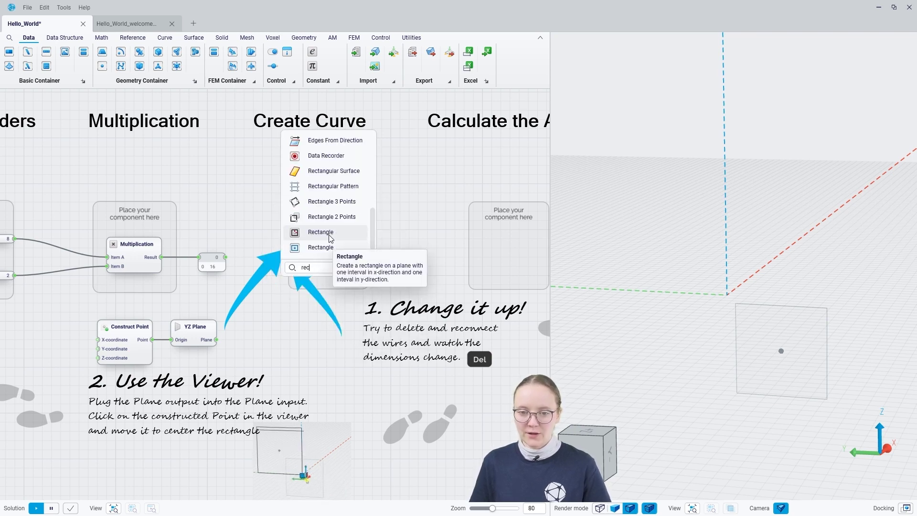
pyautogui.click(330, 253)
pyautogui.moveTo(225, 257); pyautogui.dragTo(309, 258)
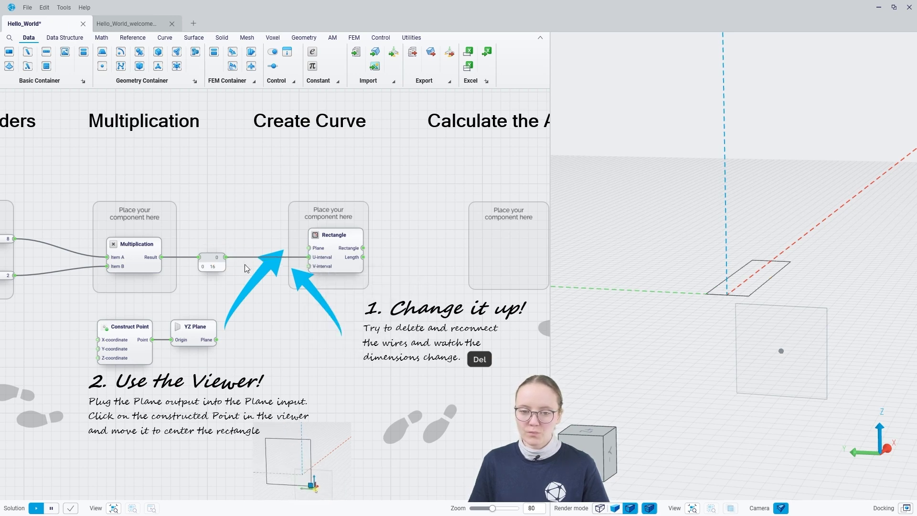
pyautogui.moveTo(226, 257); pyautogui.dragTo(309, 266)
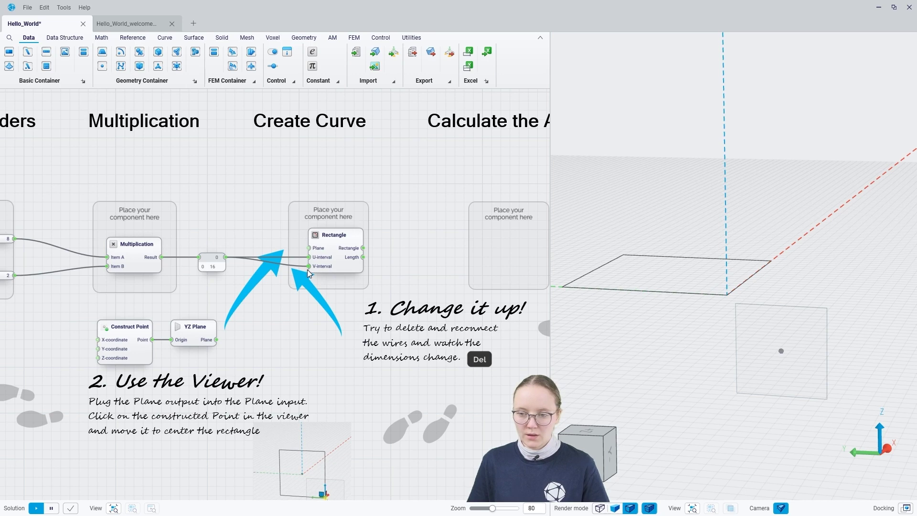
pyautogui.click(194, 342)
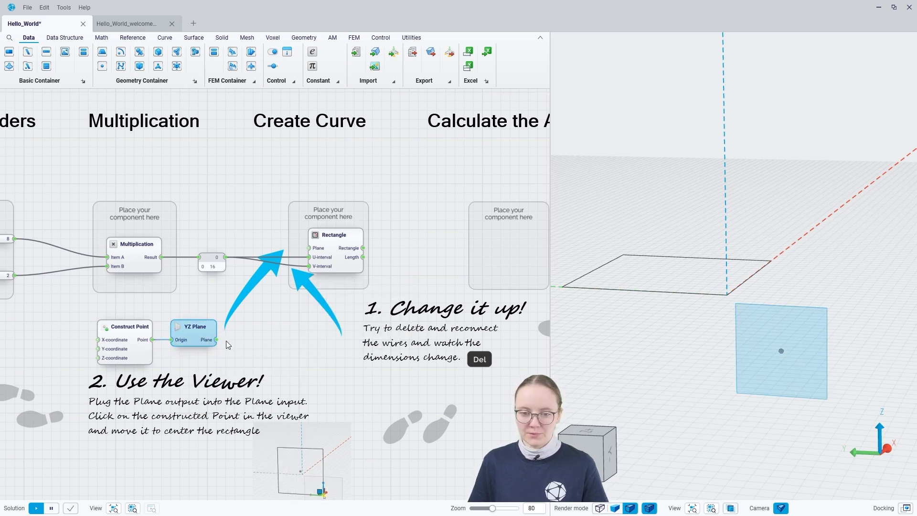
pyautogui.moveTo(218, 340); pyautogui.dragTo(308, 247)
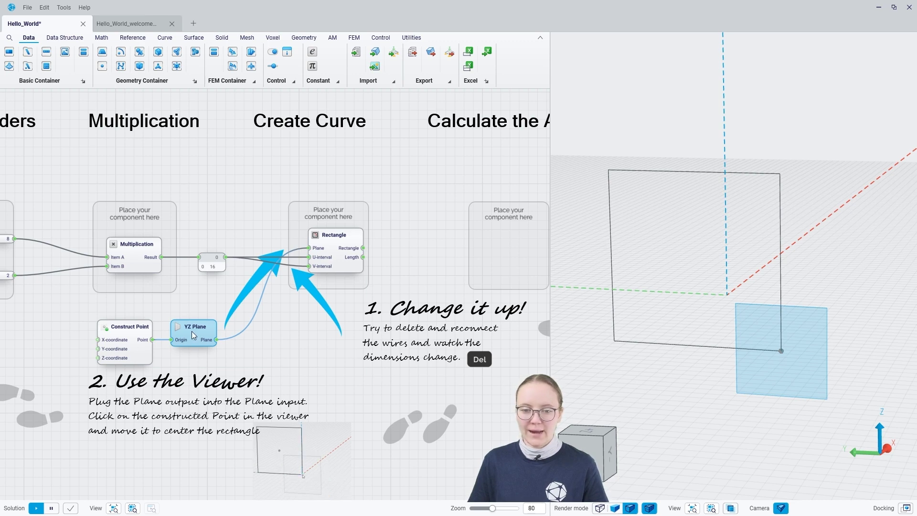
# Step: Delete the wire between the YZ Plane and the Rectangle's Plane input and reconnect it
pyautogui.click(262, 307)
pyautogui.click(257, 305)
pyautogui.press('Delete')
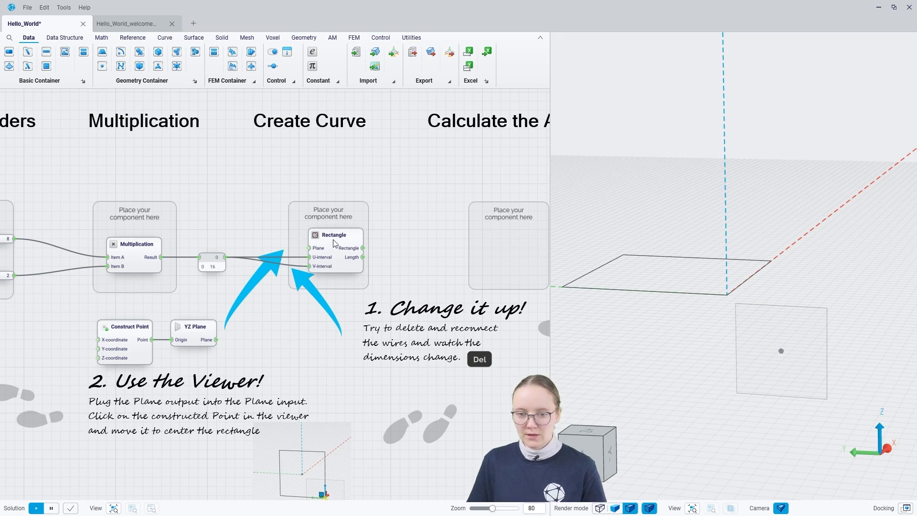
pyautogui.moveTo(323, 253)
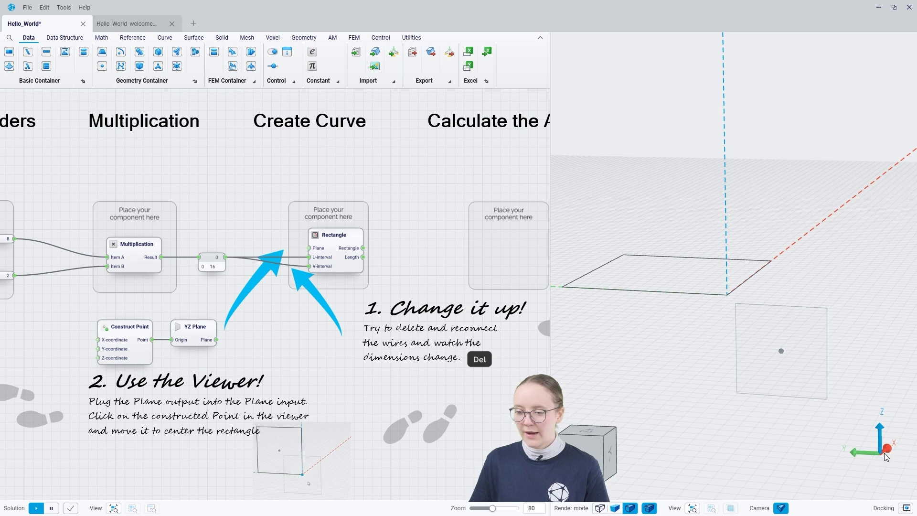
pyautogui.moveTo(217, 339); pyautogui.dragTo(311, 247)
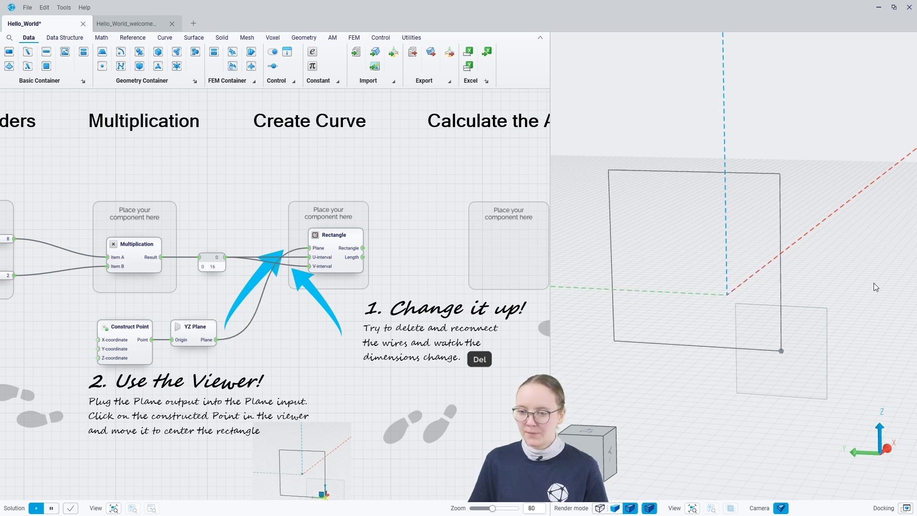
pyautogui.moveTo(636, 393); pyautogui.dragTo(693, 396, button='middle')
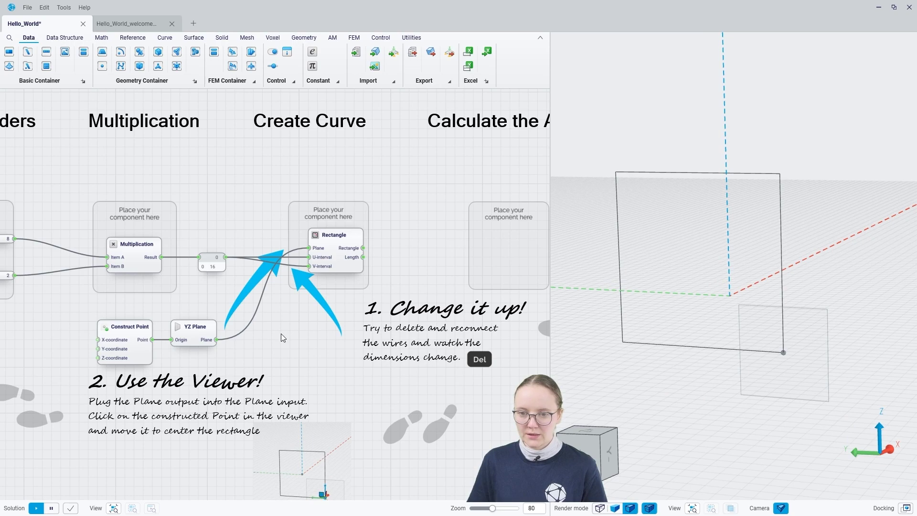
# Step: Add an Area component, connecting the Rectangle output to its Geometry input and its Area output to the empty panel
pyautogui.scroll(-2, 281, 333)
pyautogui.moveTo(391, 281); pyautogui.dragTo(189, 269, button='right')
pyautogui.scroll(2, 189, 270)
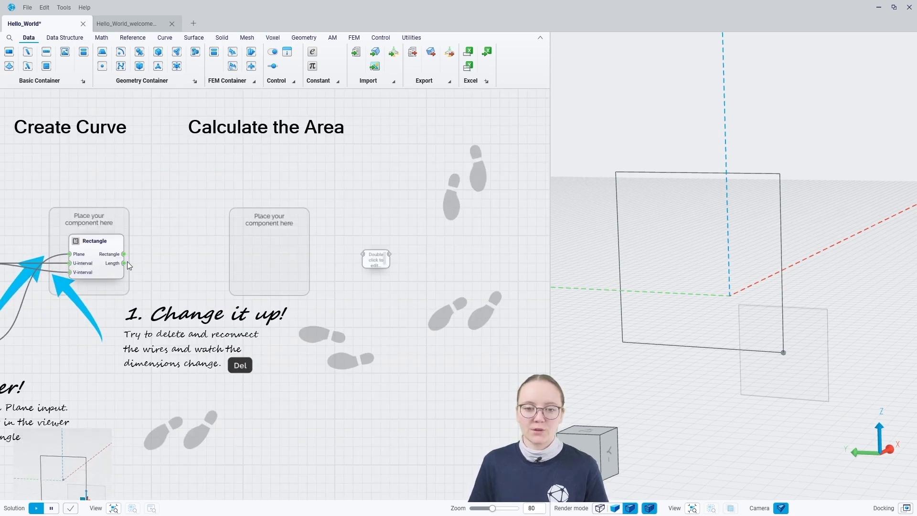
pyautogui.doubleClick(250, 261)
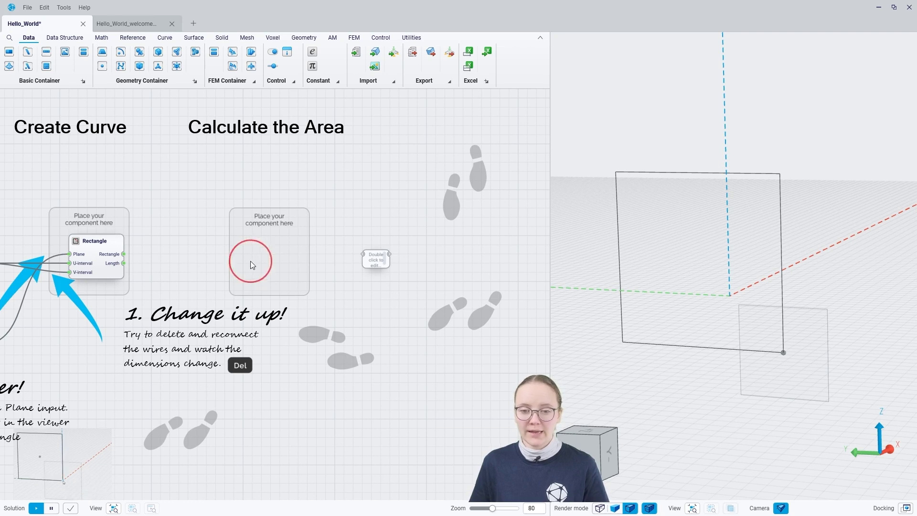
pyautogui.write('area')
pyautogui.click(250, 259)
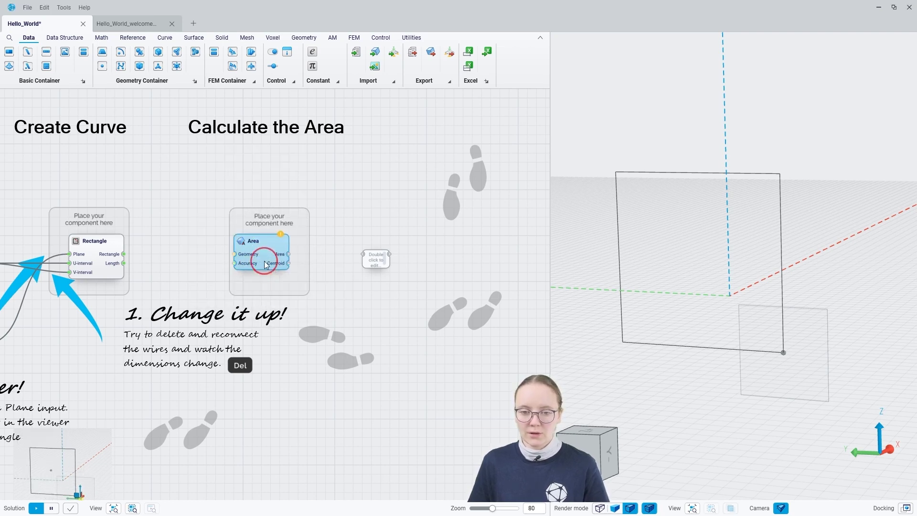
pyautogui.moveTo(122, 253); pyautogui.dragTo(364, 254)
pyautogui.click(273, 269)
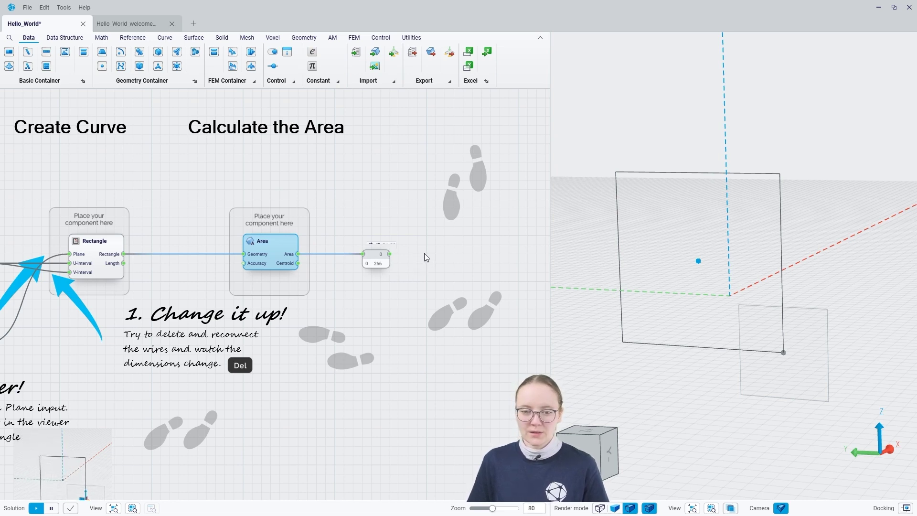
# Step: Set the Item A number slider to 9, keeping Item B at 2
pyautogui.scroll(-2, 423, 258)
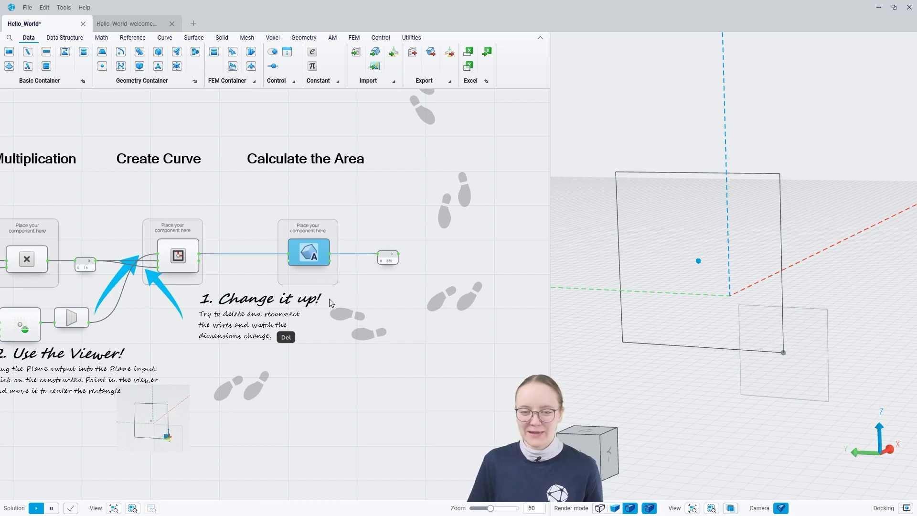
pyautogui.scroll(-5, 384, 294)
pyautogui.scroll(7, 220, 302)
pyautogui.moveTo(251, 264); pyautogui.dragTo(169, 326, button='right')
pyautogui.moveTo(311, 259)
pyautogui.mouseDown()
pyautogui.moveTo(295, 259)
pyautogui.moveTo(317, 267)
pyautogui.mouseUp()
pyautogui.moveTo(289, 299)
pyautogui.mouseDown()
pyautogui.moveTo(323, 304)
pyautogui.moveTo(290, 305)
pyautogui.mouseUp()
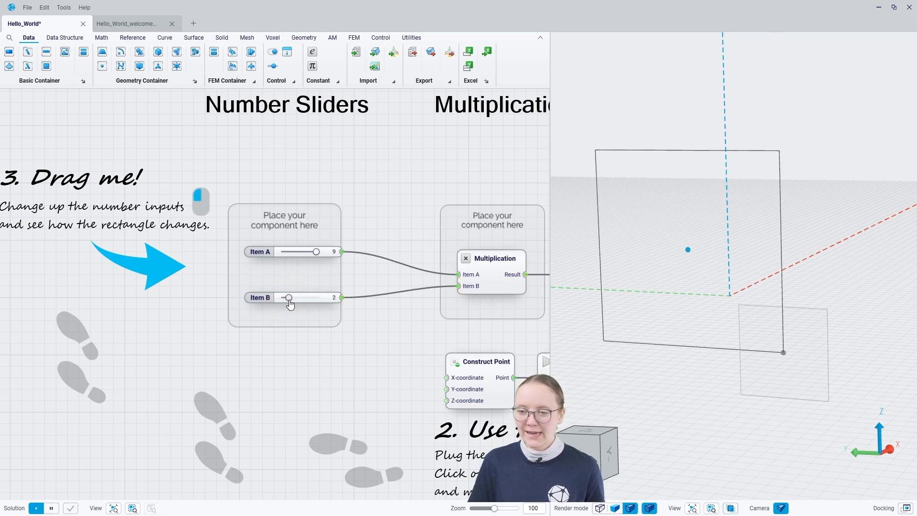
# Step: Select the Construct Point component and move its point in the viewer along Y and Z to centre the rectangle on the origin
pyautogui.scroll(-5, 182, 282)
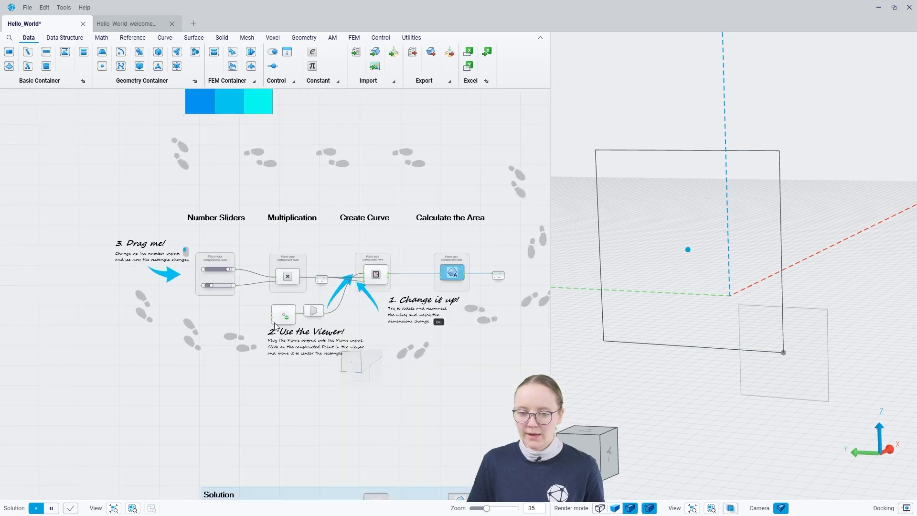
pyautogui.scroll(5, 274, 323)
pyautogui.moveTo(291, 447); pyautogui.dragTo(241, 346, button='right')
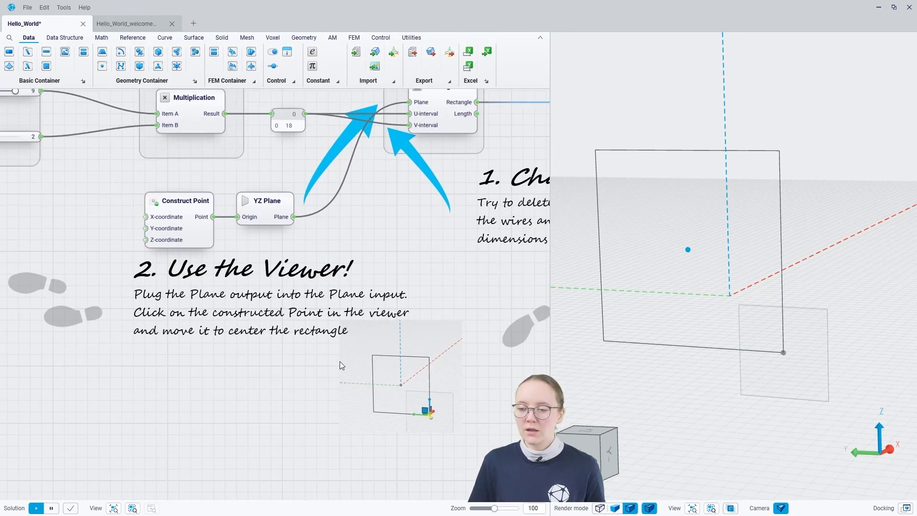
pyautogui.click(185, 242)
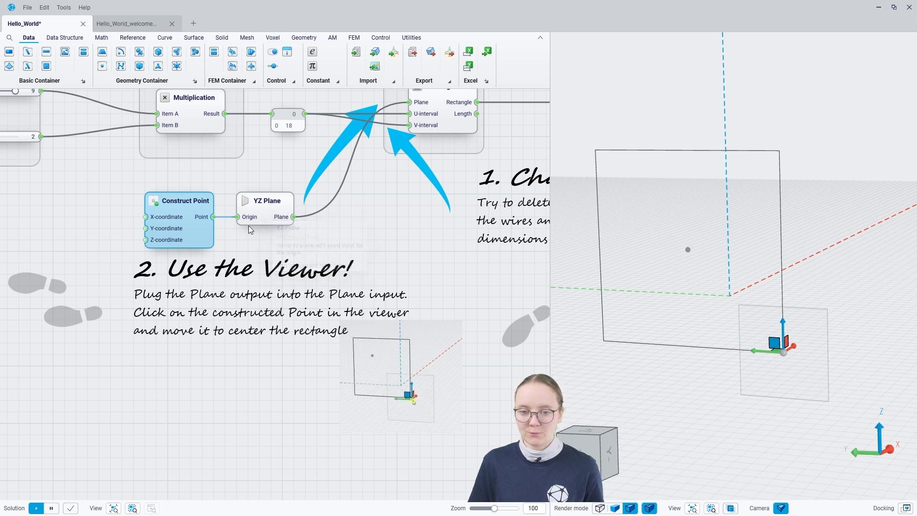
pyautogui.click(784, 357)
pyautogui.moveTo(787, 354); pyautogui.dragTo(814, 361)
pyautogui.moveTo(816, 390); pyautogui.dragTo(825, 402)
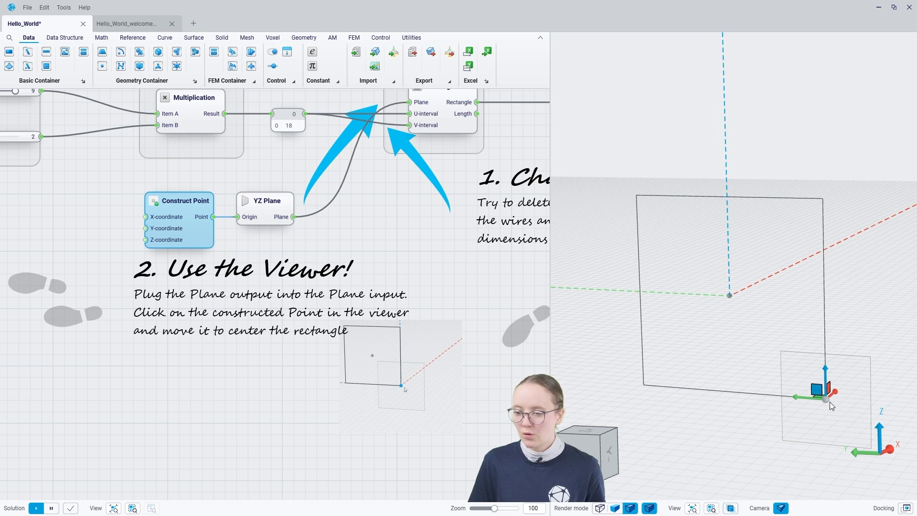
# Step: Move the constructed point in the viewer along the Y axis and away from the origin along the X axis
pyautogui.moveTo(821, 399); pyautogui.dragTo(862, 399)
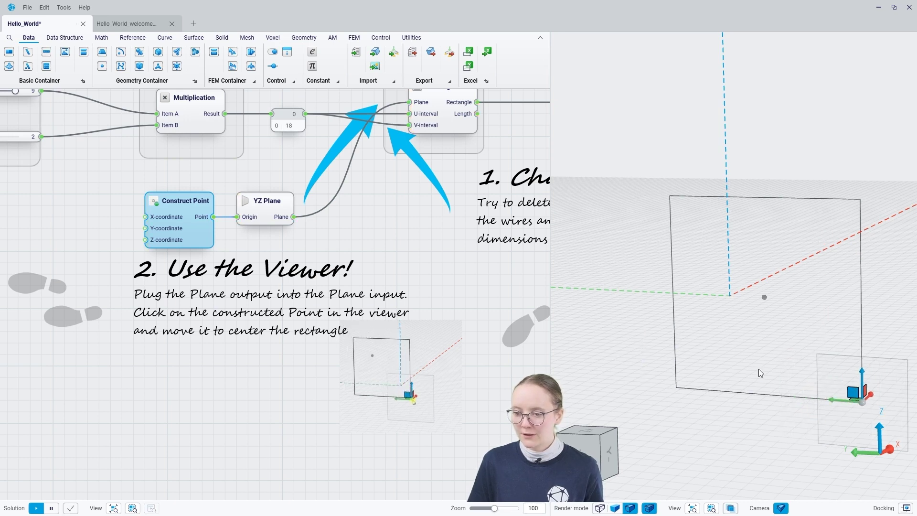
pyautogui.moveTo(605, 459); pyautogui.dragTo(544, 459, button='right')
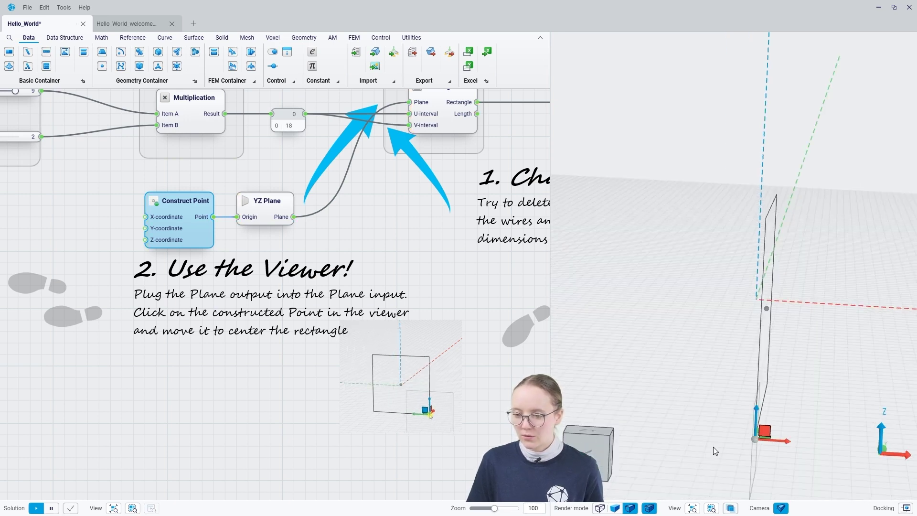
pyautogui.moveTo(757, 441); pyautogui.dragTo(874, 453)
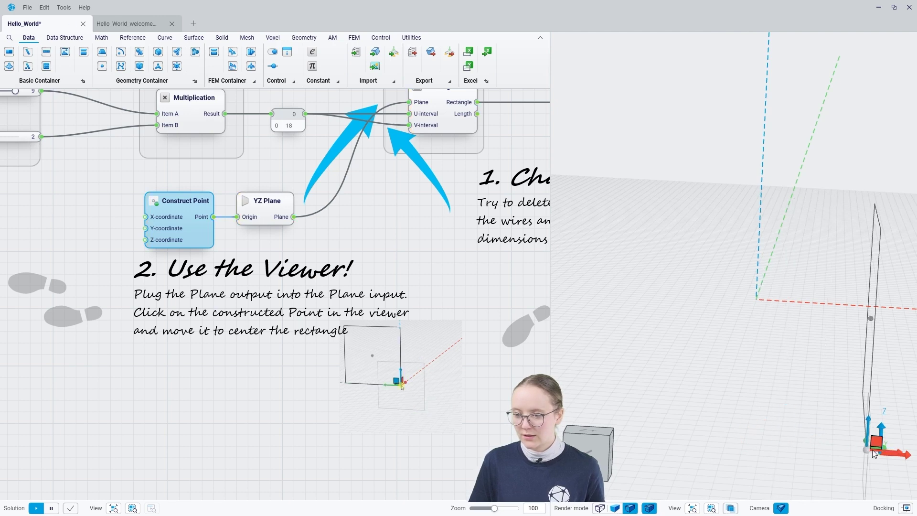
pyautogui.moveTo(544, 458); pyautogui.dragTo(618, 479, button='right')
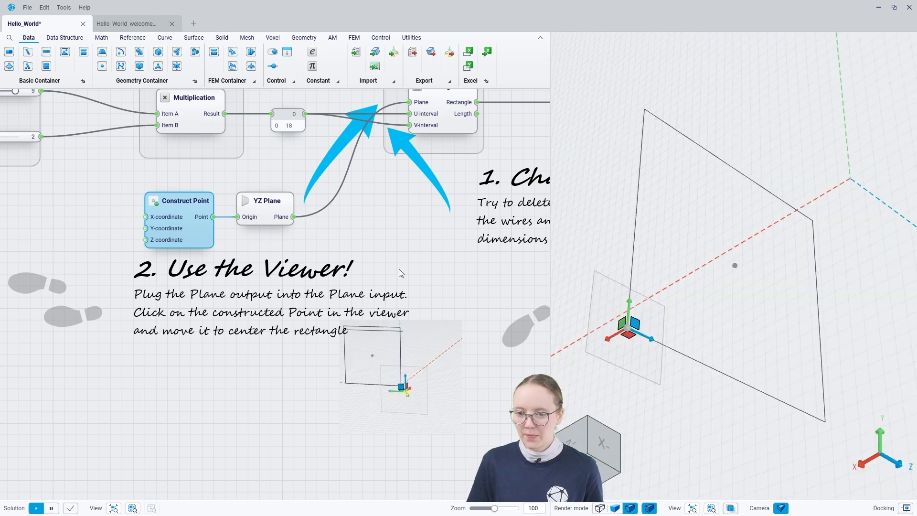
# Step: Delete the wire between the Multiplication result panel and the Rectangle's V-interval input and reconnect it
pyautogui.scroll(-2, 287, 284)
pyautogui.scroll(5, 347, 220)
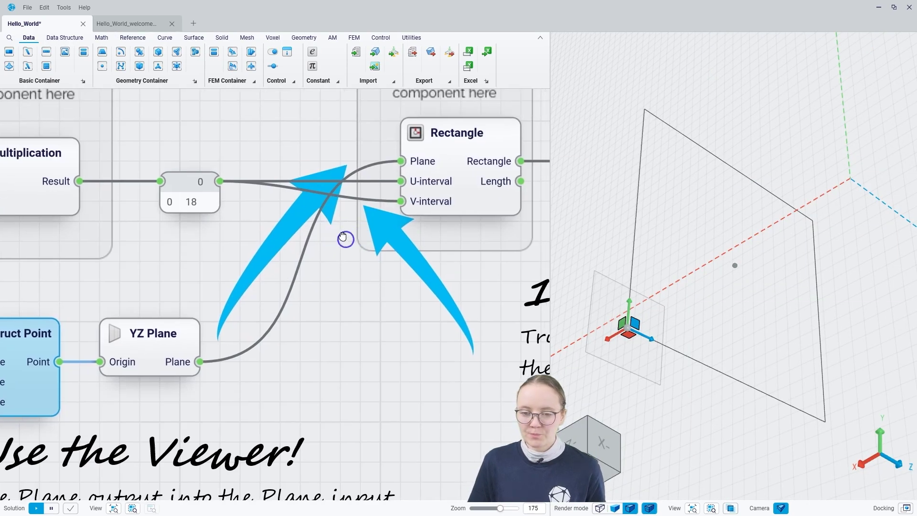
pyautogui.click(608, 448)
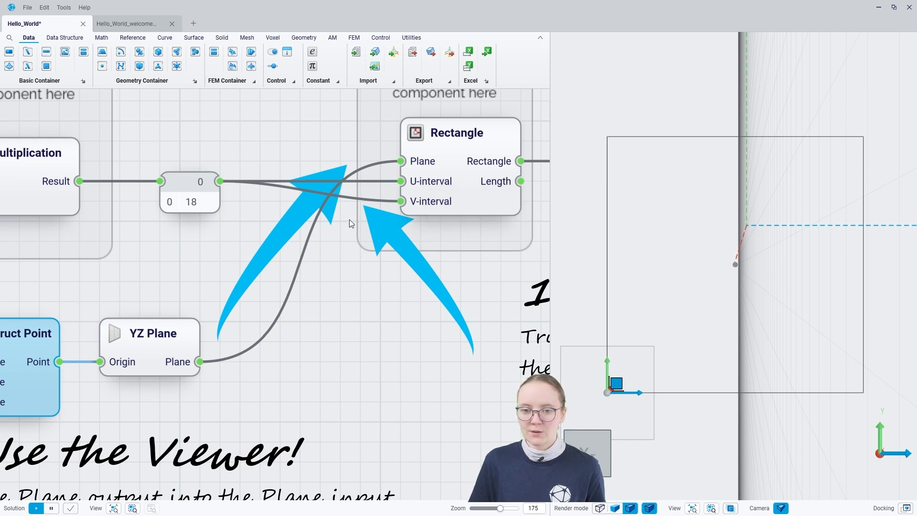
pyautogui.click(349, 197)
pyautogui.press('Delete')
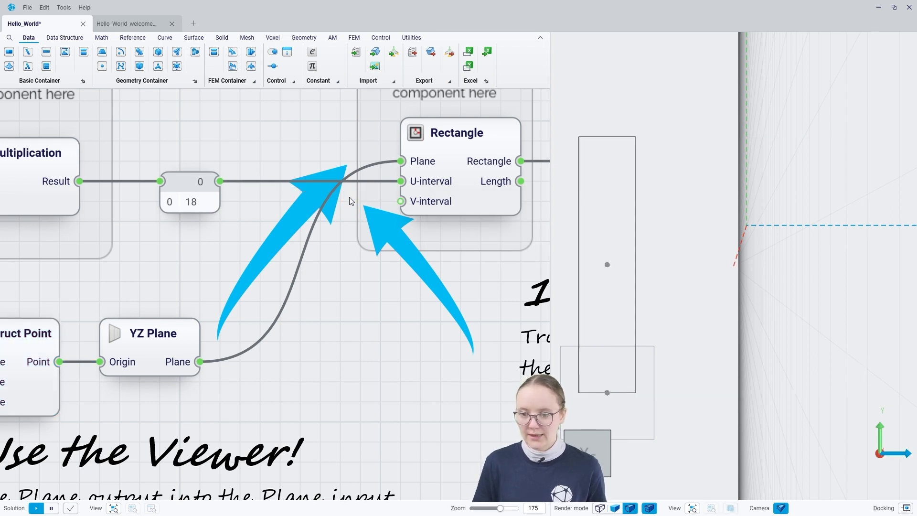
pyautogui.moveTo(219, 181); pyautogui.dragTo(401, 202)
# Step: Delete the wire between the Multiplication result panel and the Rectangle's U-interval input
pyautogui.click(346, 180)
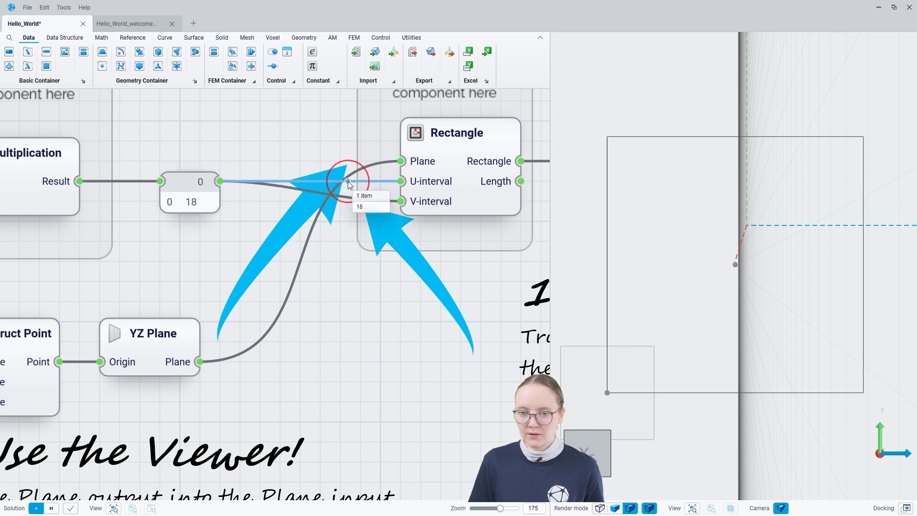
pyautogui.press('Delete')
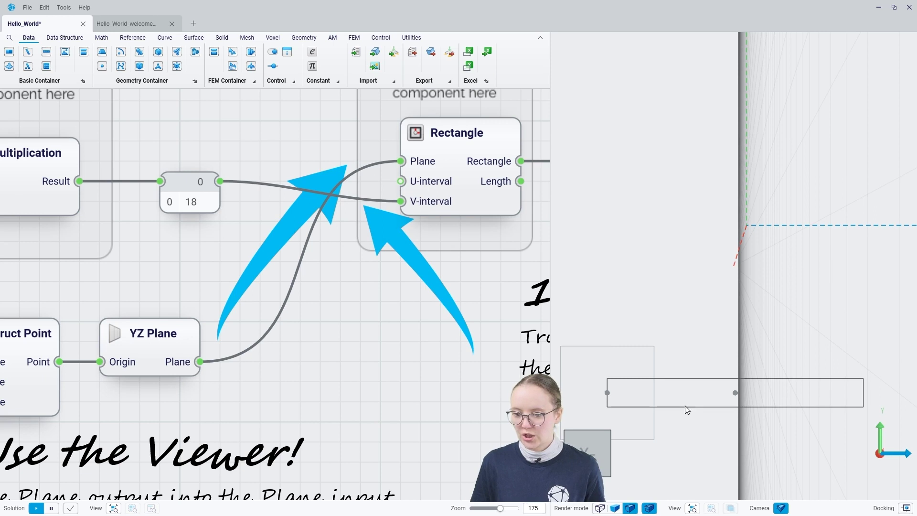
pyautogui.moveTo(440, 185)
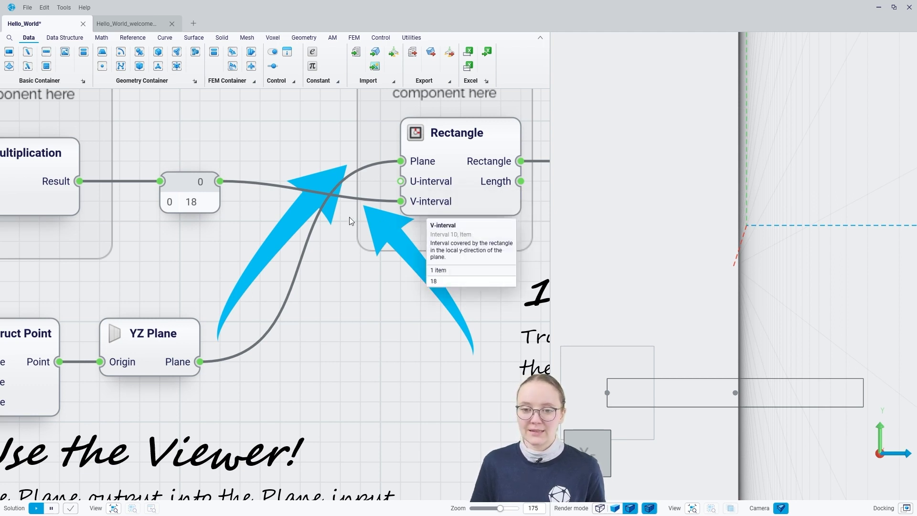
pyautogui.moveTo(192, 206)
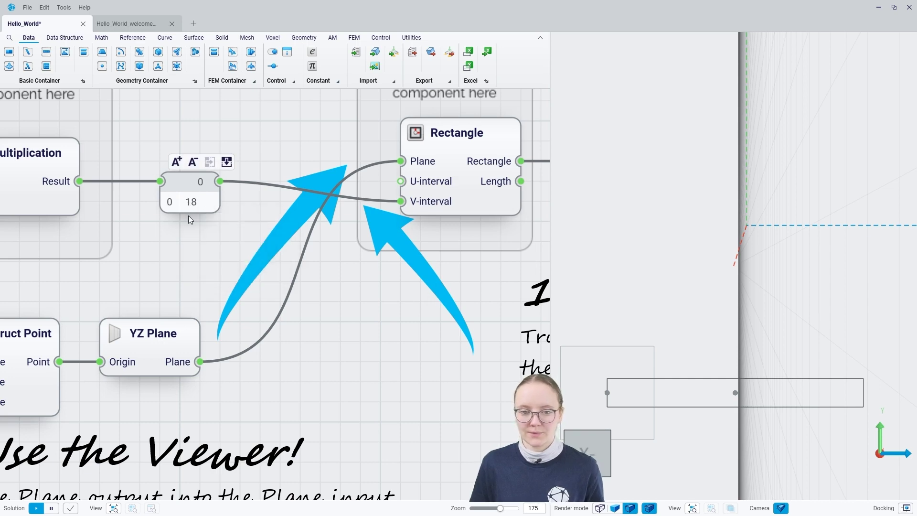